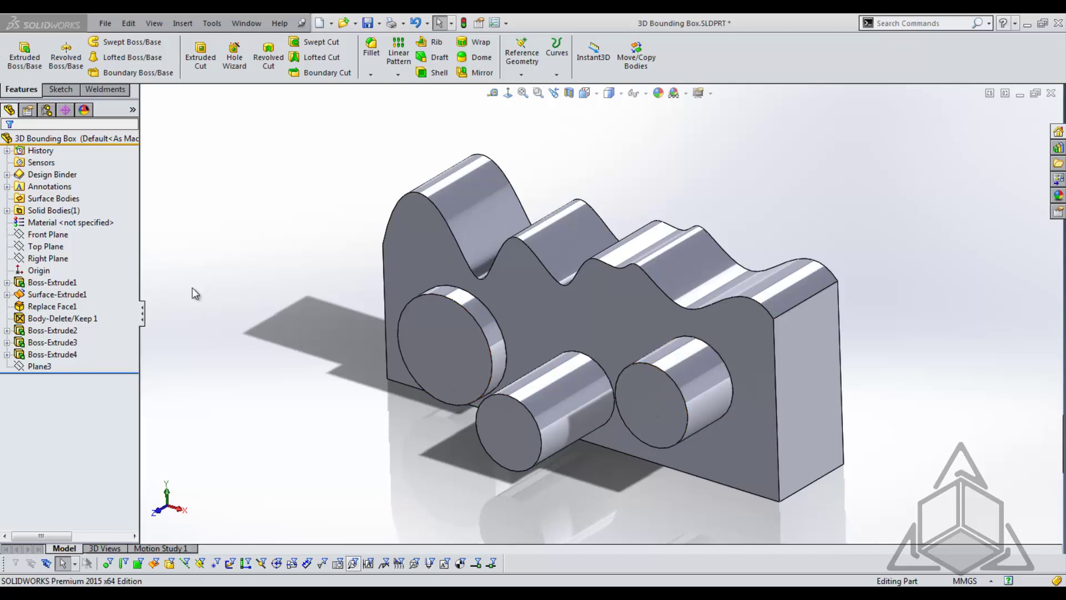
# Expand the Solid Bodies folder to identify the single body and convert the part into a weldment
pyautogui.click(23, 221)
pyautogui.click(7, 210)
pyautogui.click(70, 222)
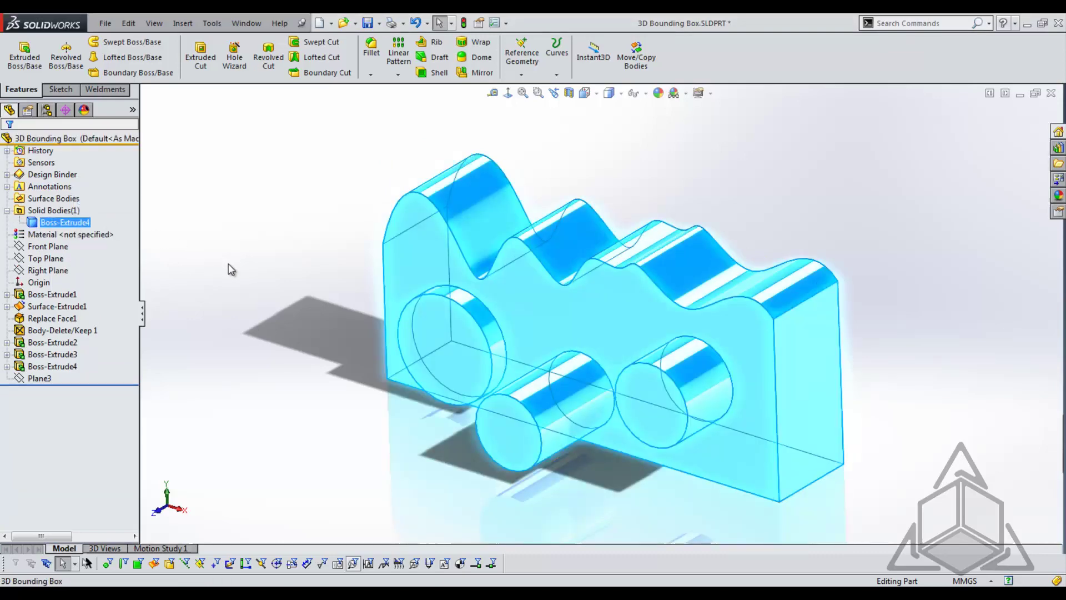
pyautogui.click(228, 266)
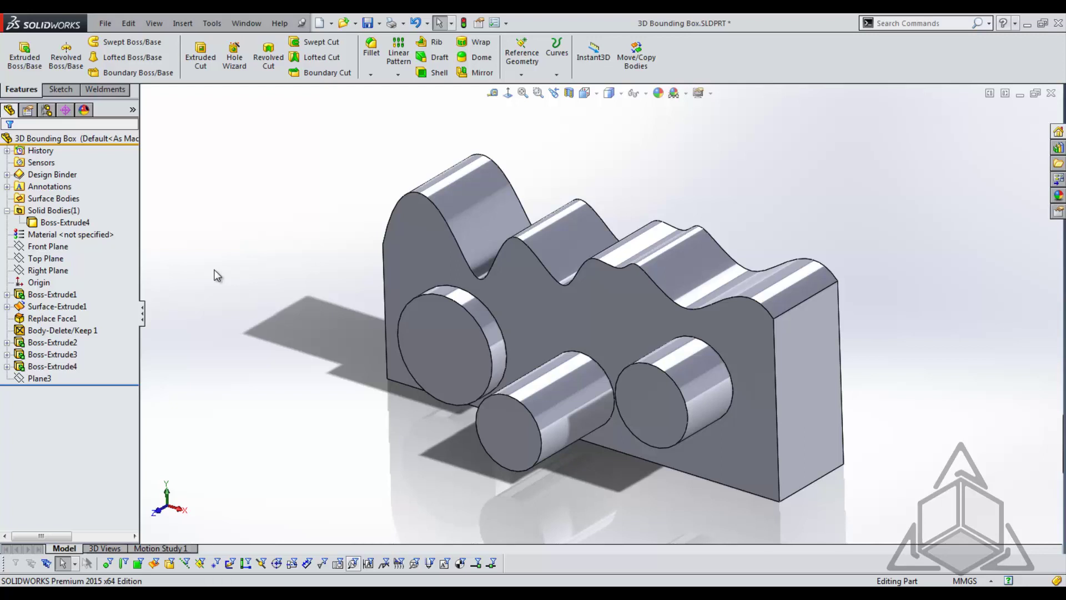
pyautogui.click(106, 90)
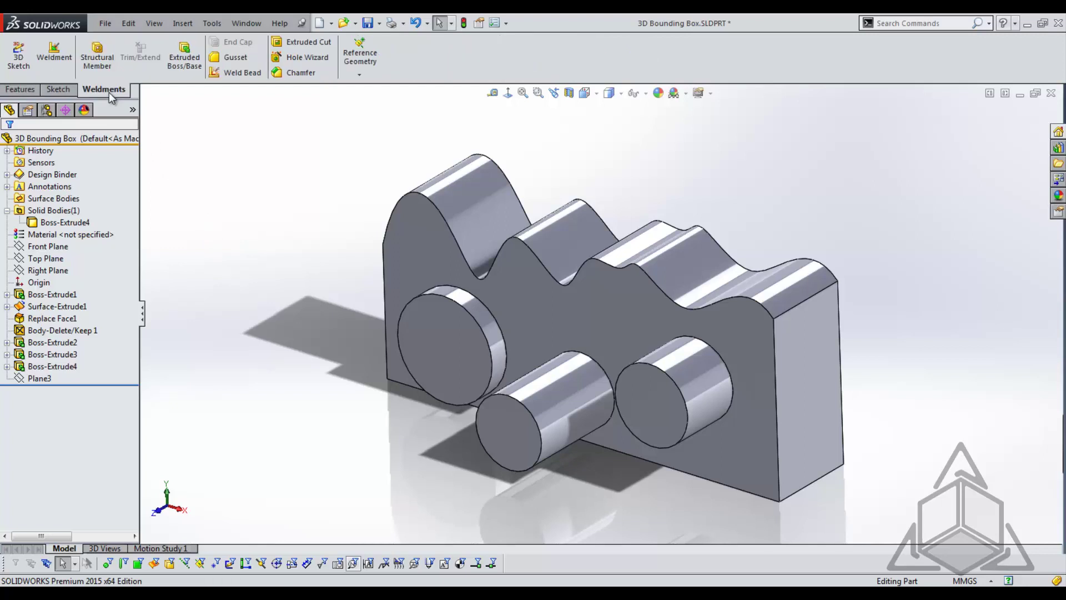
pyautogui.rightClick(109, 92)
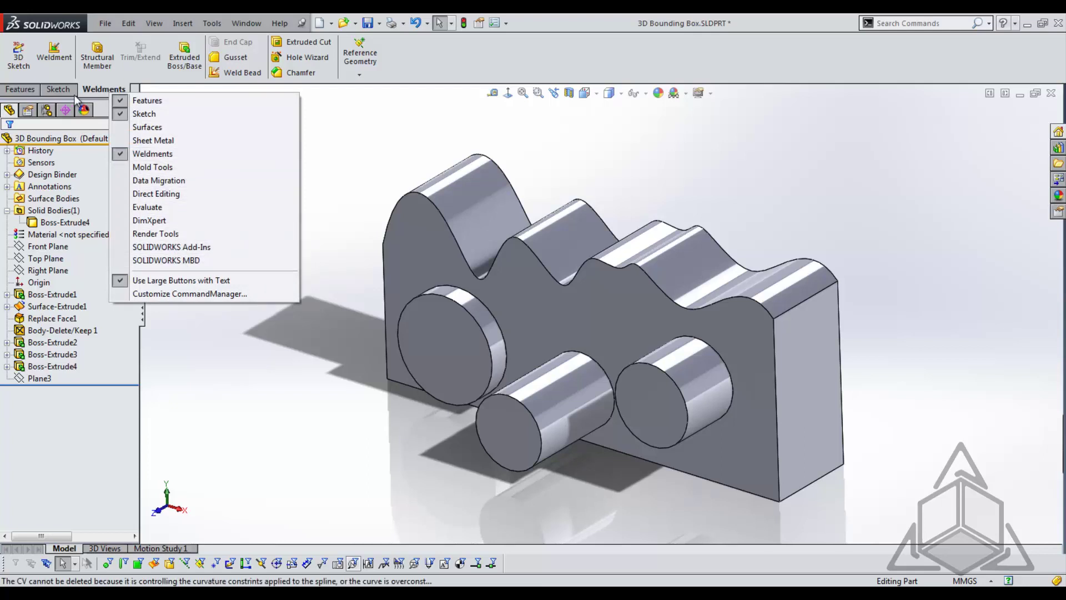
pyautogui.click(97, 94)
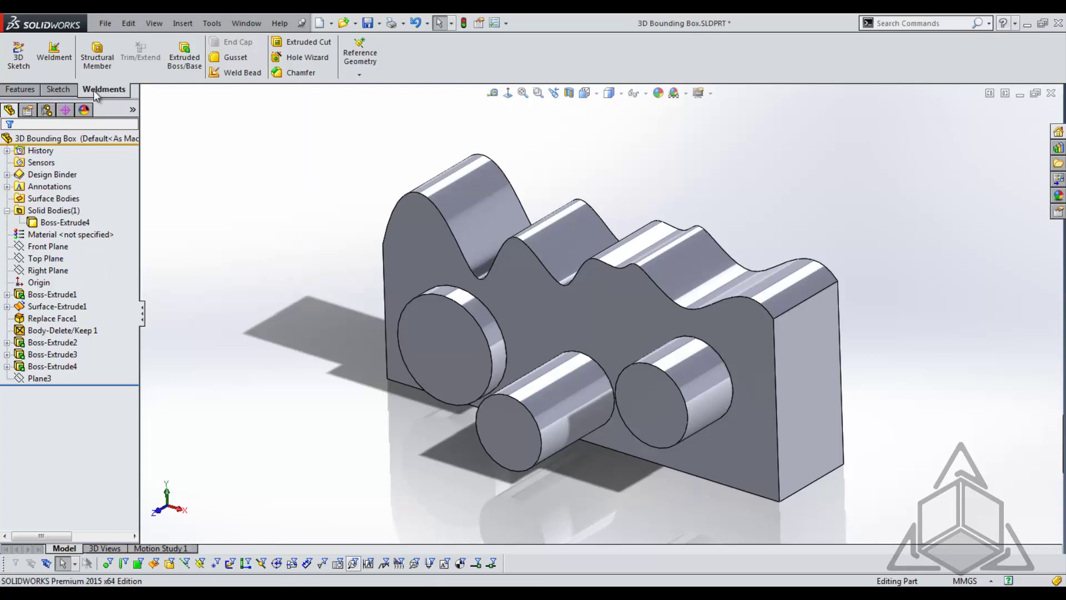
pyautogui.click(56, 60)
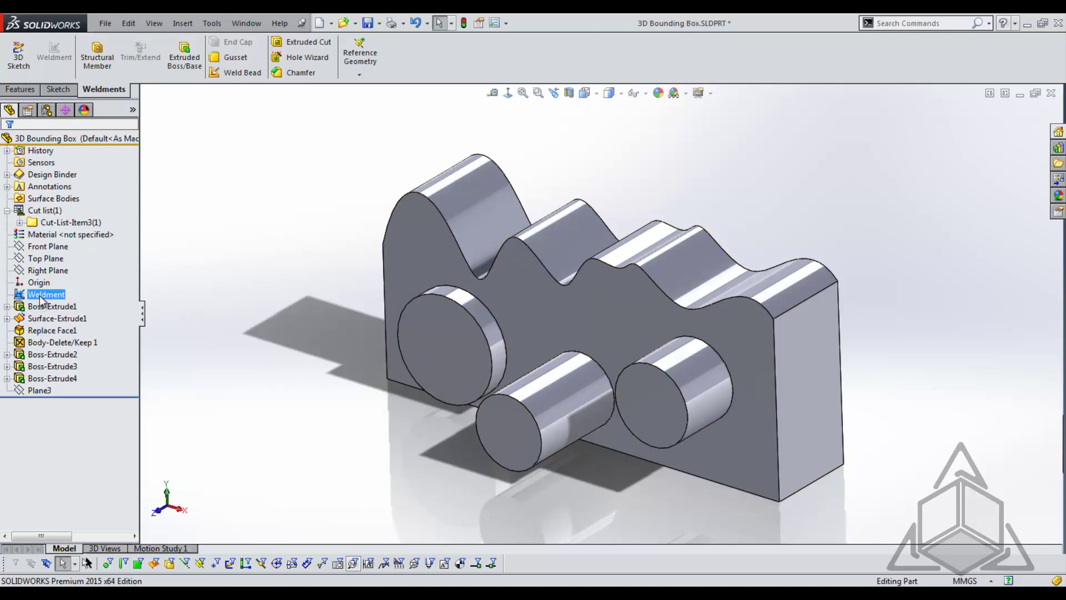
pyautogui.click(246, 316)
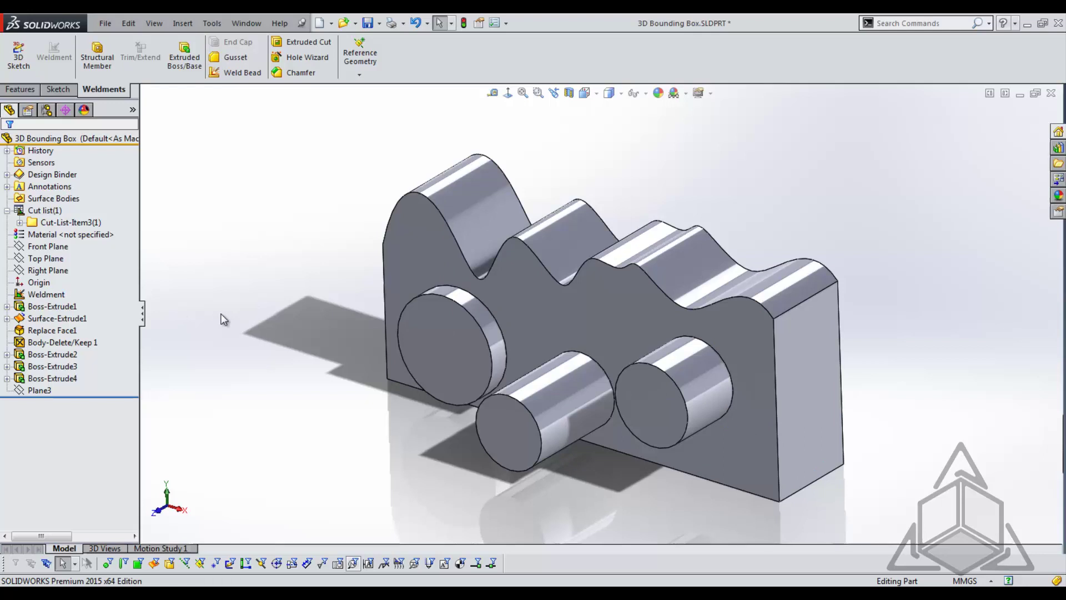
# Create a bounding box for the cut-list item and show its bounding box sketch
pyautogui.click(76, 223)
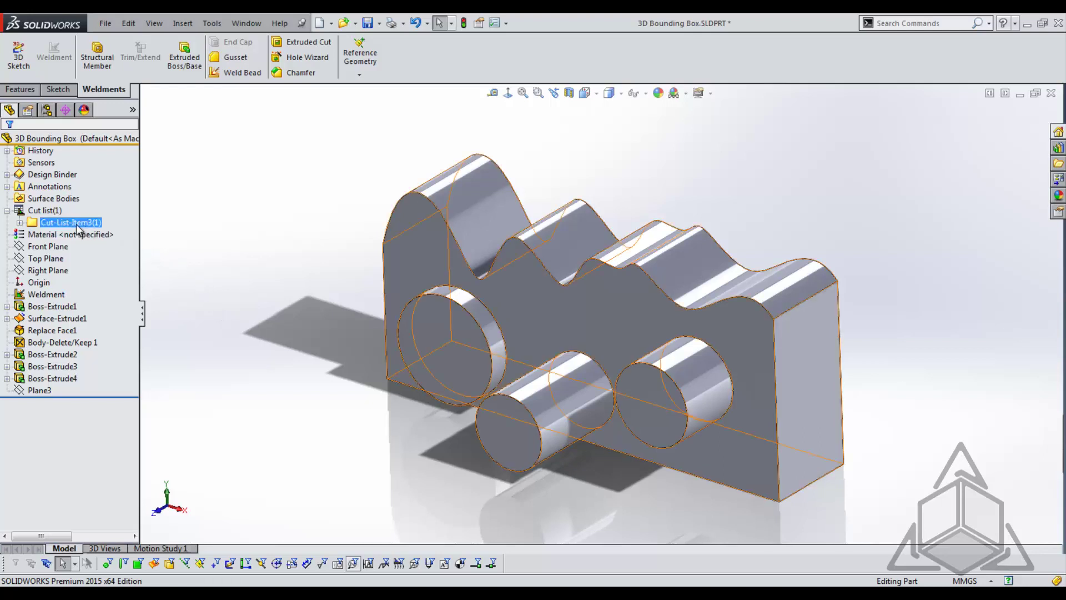
pyautogui.rightClick(47, 224)
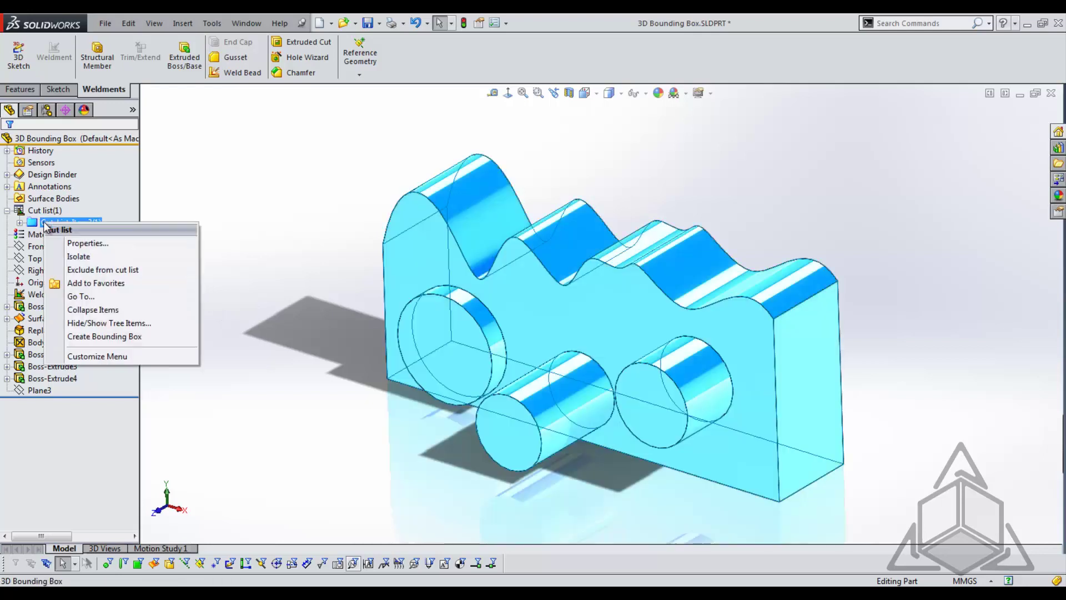
pyautogui.click(147, 339)
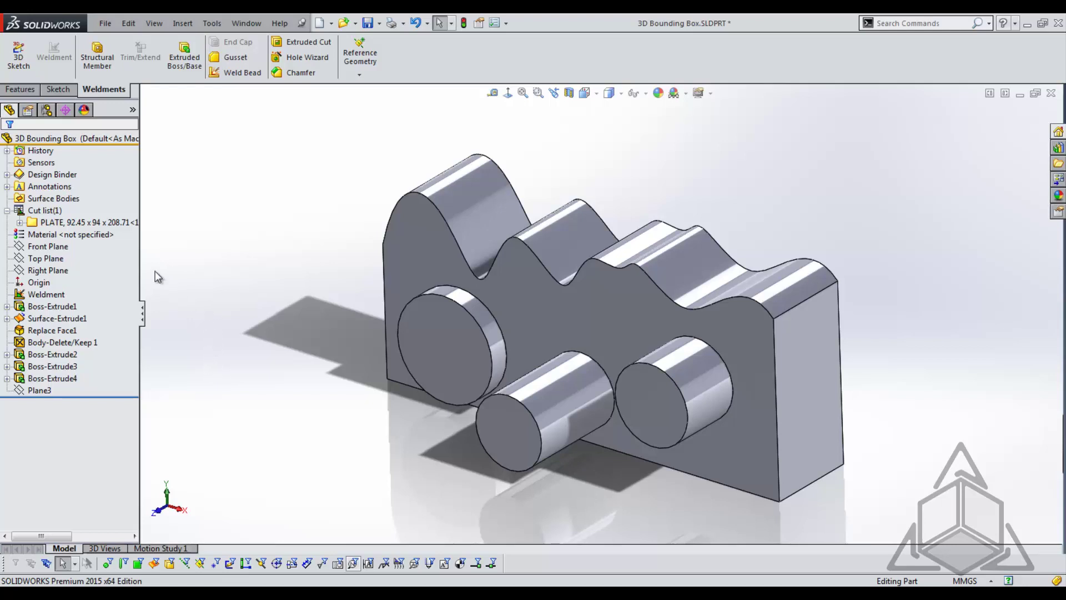
pyautogui.click(20, 222)
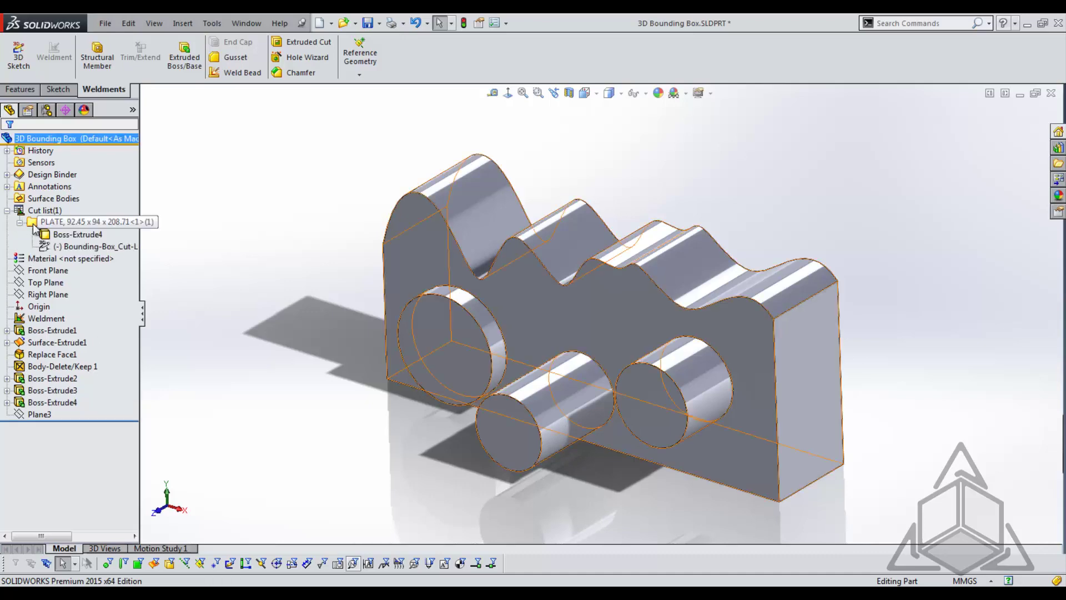
pyautogui.click(53, 246)
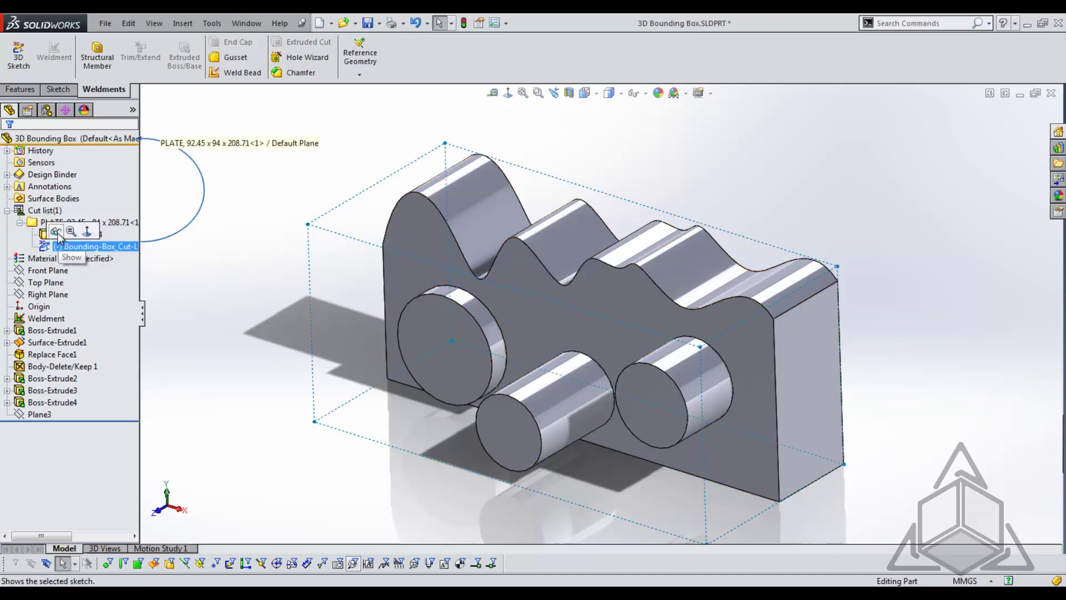
pyautogui.click(57, 232)
# Examine from the front and the side how the bounding box fits the wavy upper profile and the protruding cylinders
pyautogui.moveTo(285, 409)
pyautogui.mouseDown(button='middle')
pyautogui.moveTo(288, 335)
pyautogui.moveTo(357, 333)
pyautogui.moveTo(316, 333)
pyautogui.moveTo(284, 304)
pyautogui.moveTo(315, 340)
pyautogui.mouseUp(button='middle')
pyautogui.press('space')
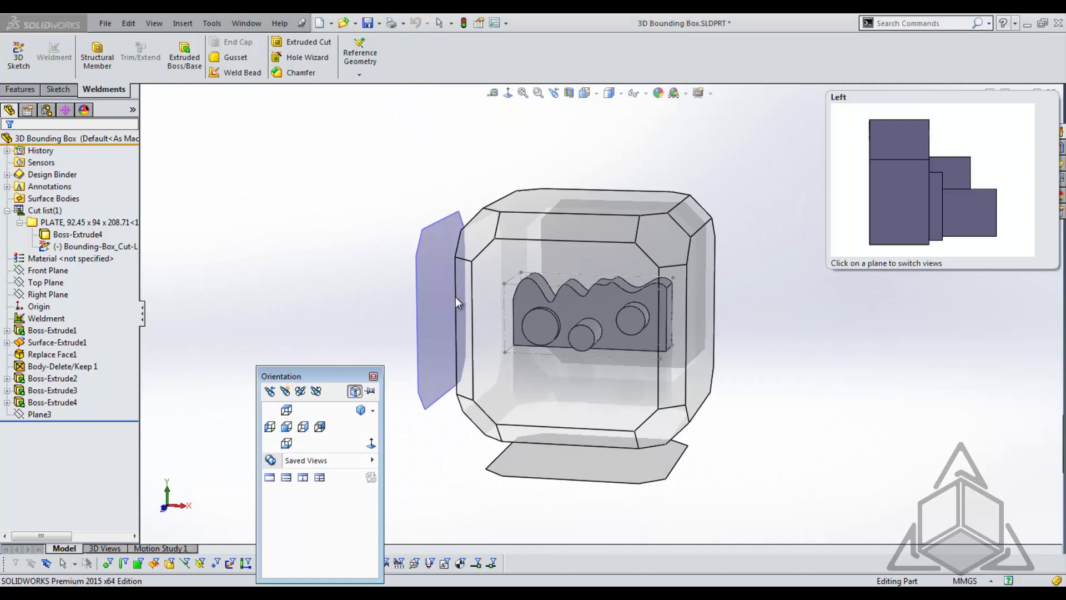
pyautogui.click(499, 267)
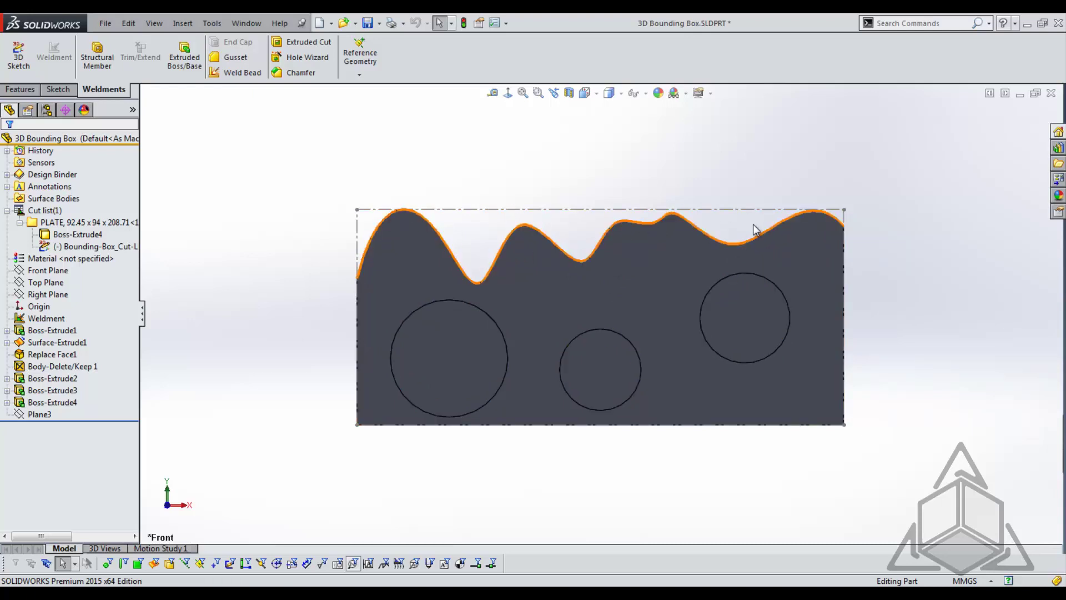
pyautogui.scroll(-3, 772, 244)
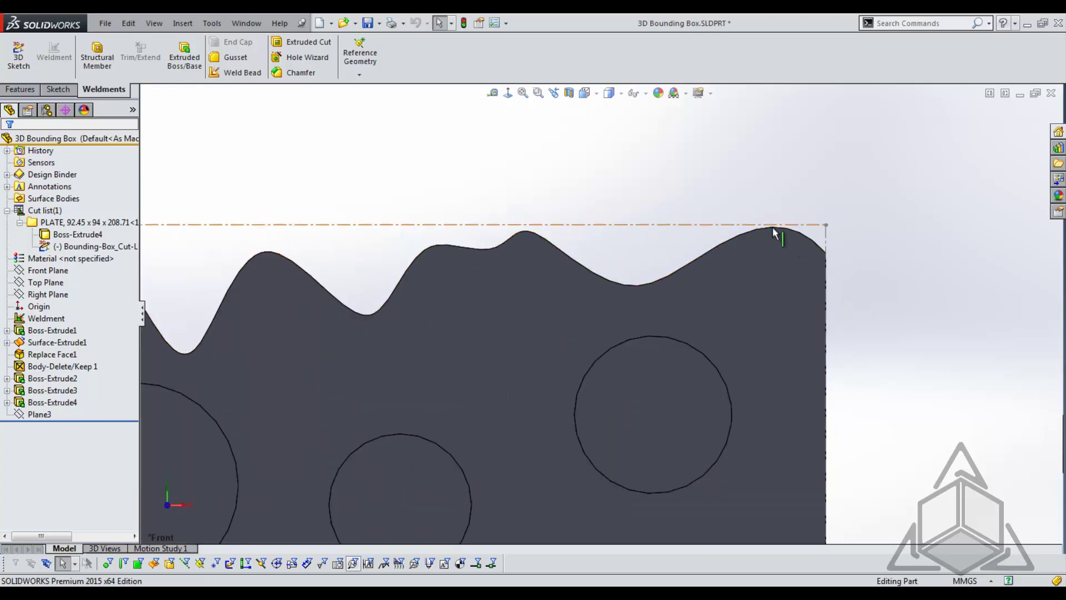
pyautogui.scroll(3, 806, 272)
pyautogui.scroll(-5, 277, 277)
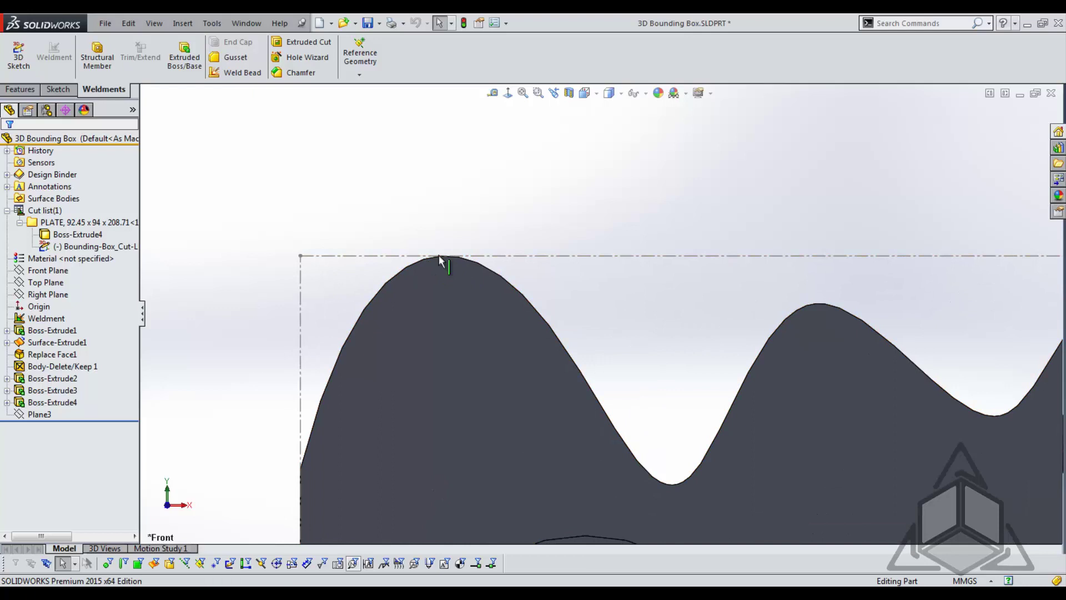
pyautogui.scroll(5, 447, 257)
pyautogui.moveTo(694, 425); pyautogui.dragTo(564, 419, button='middle')
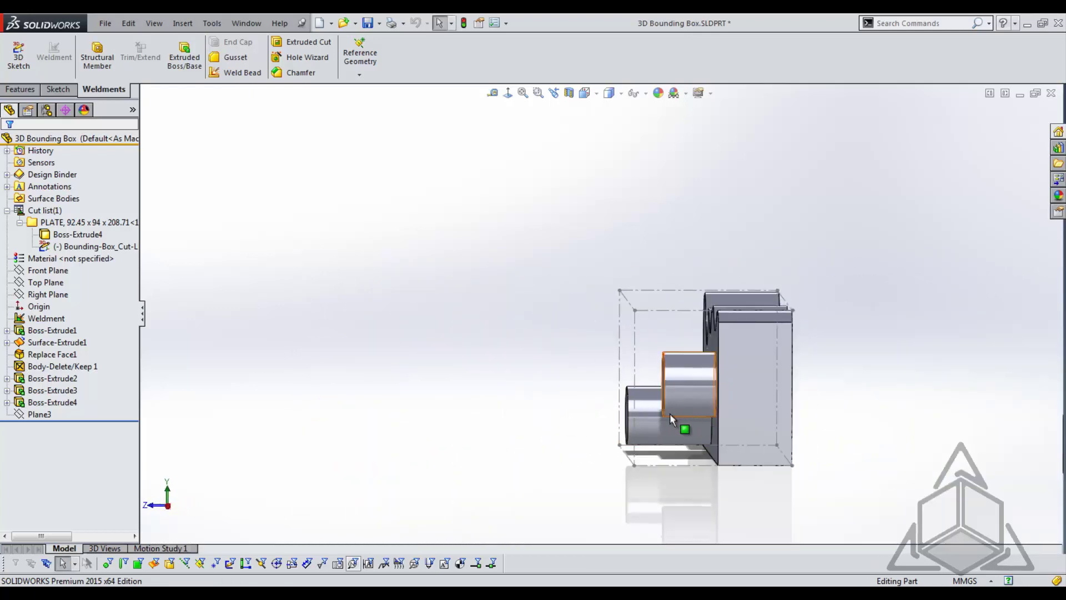
pyautogui.moveTo(598, 459); pyautogui.dragTo(631, 502, button='middle')
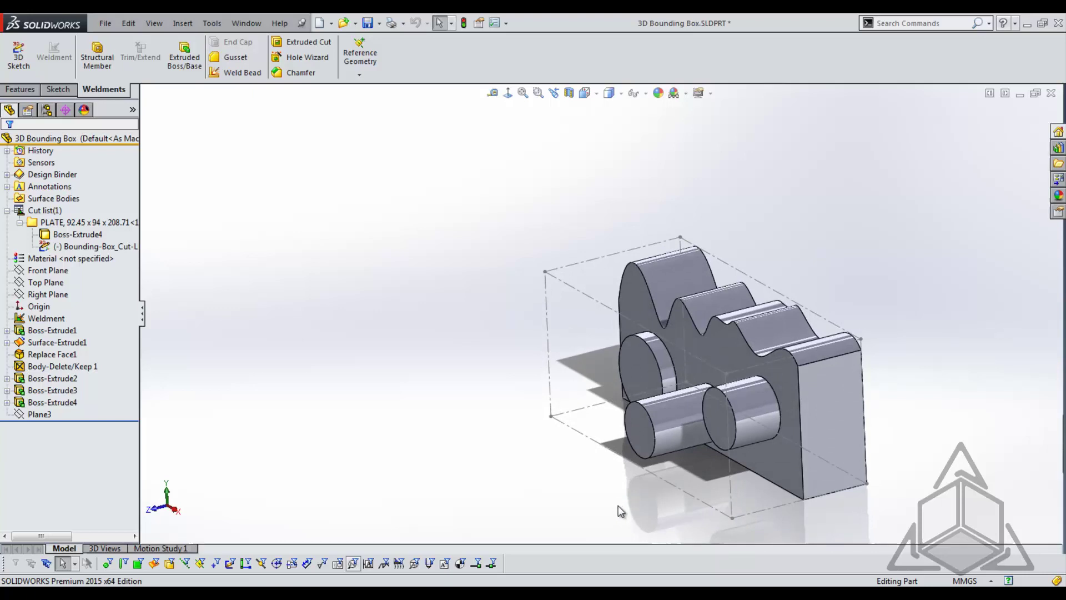
# Add reference dimensions to the height, depth and length edges of the bounding box with Smart Dimension
pyautogui.scroll(-3, 813, 480)
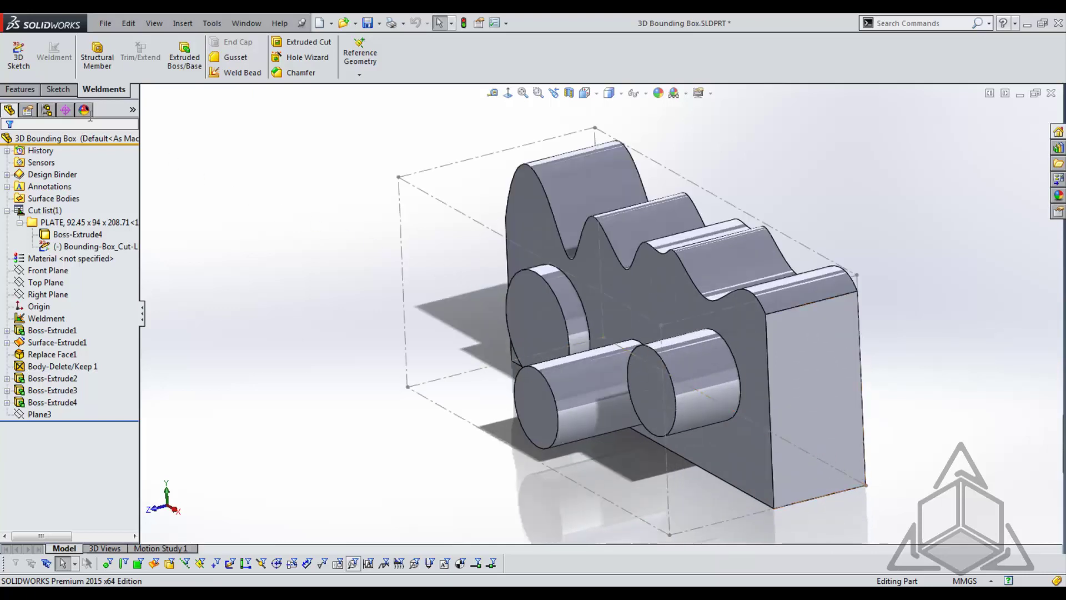
pyautogui.click(66, 92)
pyautogui.click(61, 65)
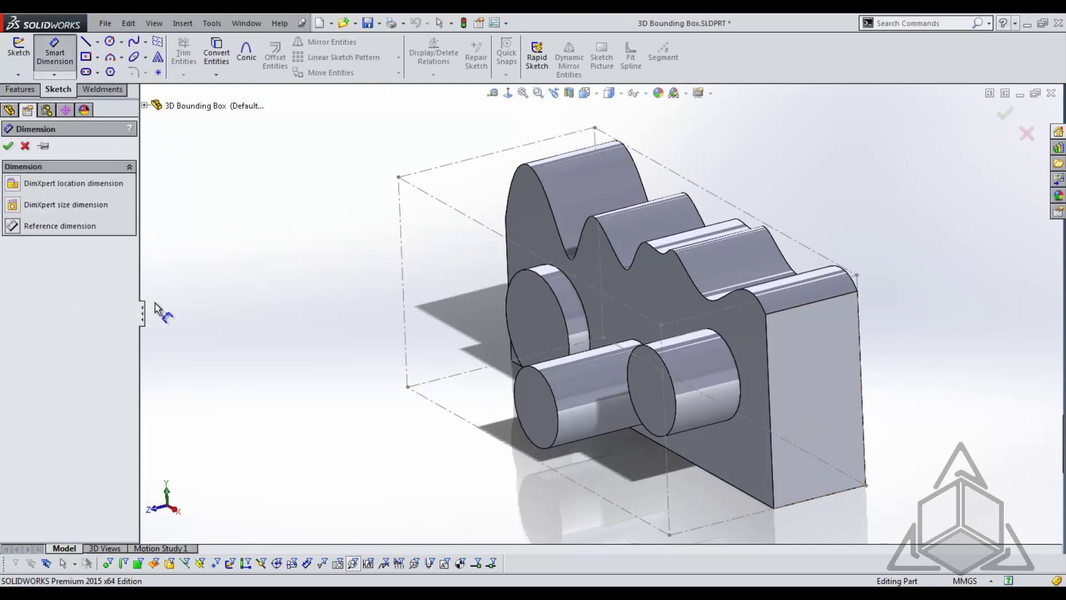
pyautogui.click(403, 279)
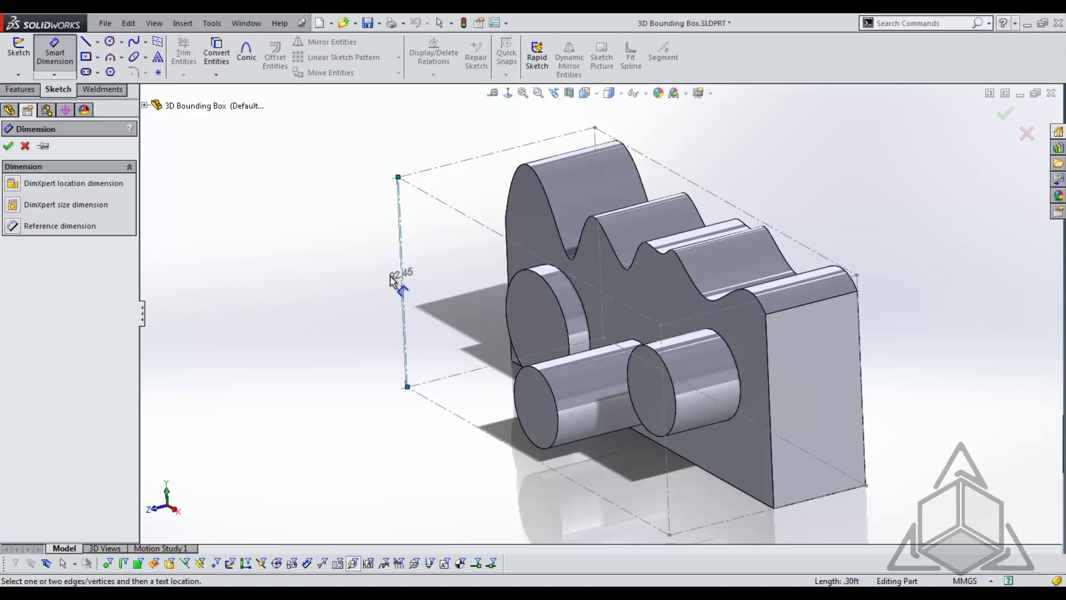
pyautogui.click(334, 288)
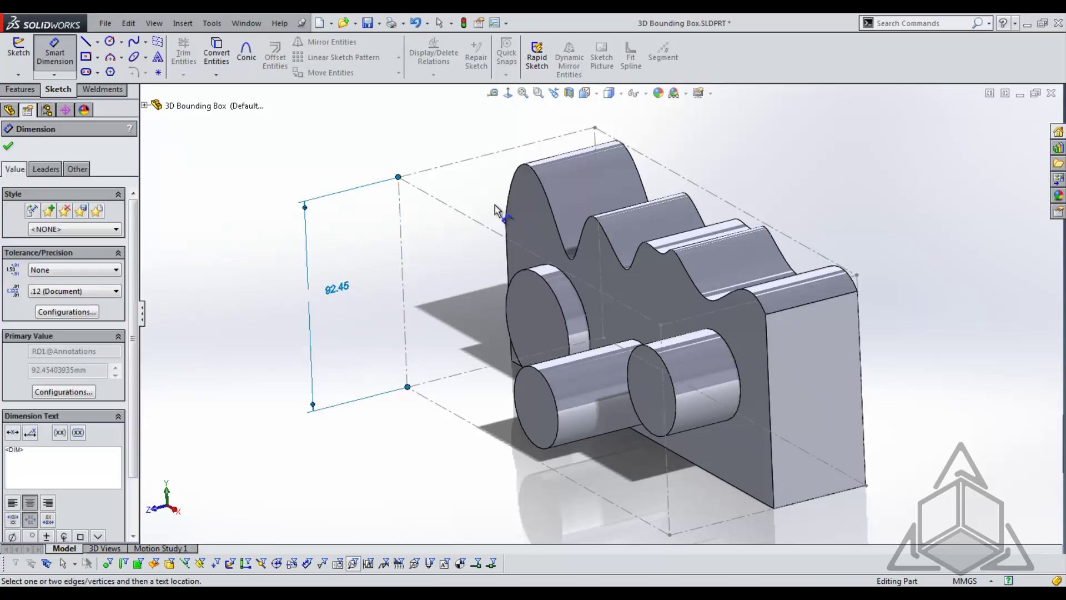
pyautogui.click(524, 145)
pyautogui.click(513, 107)
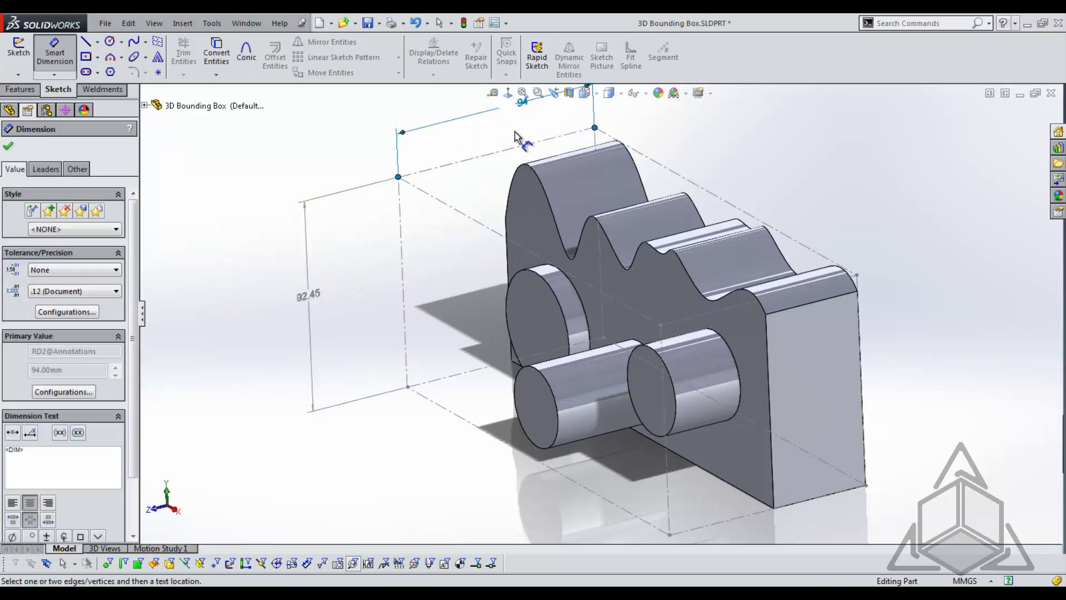
pyautogui.click(720, 204)
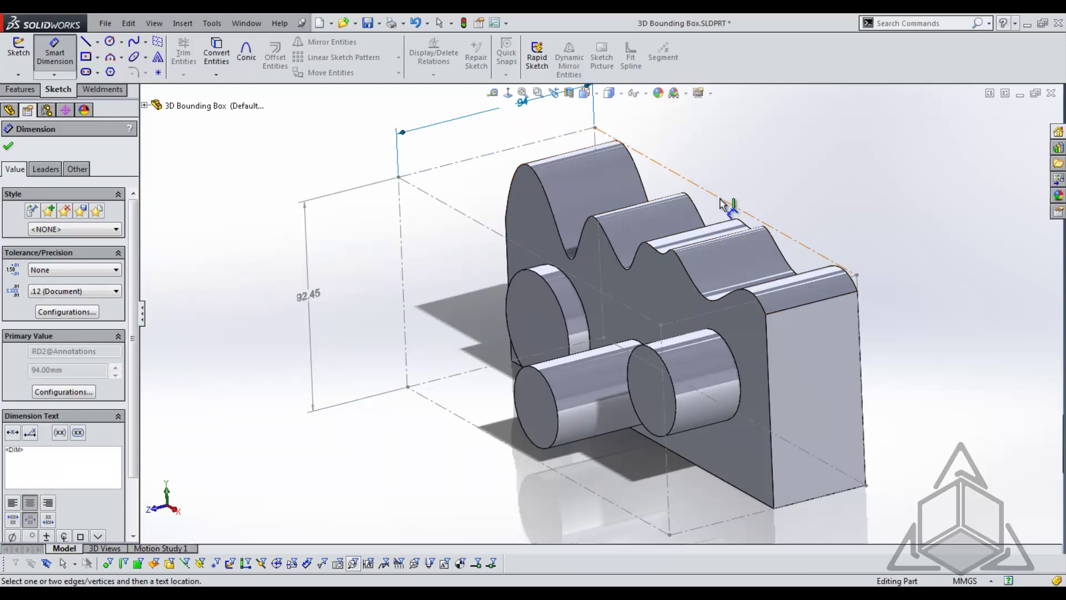
pyautogui.click(738, 157)
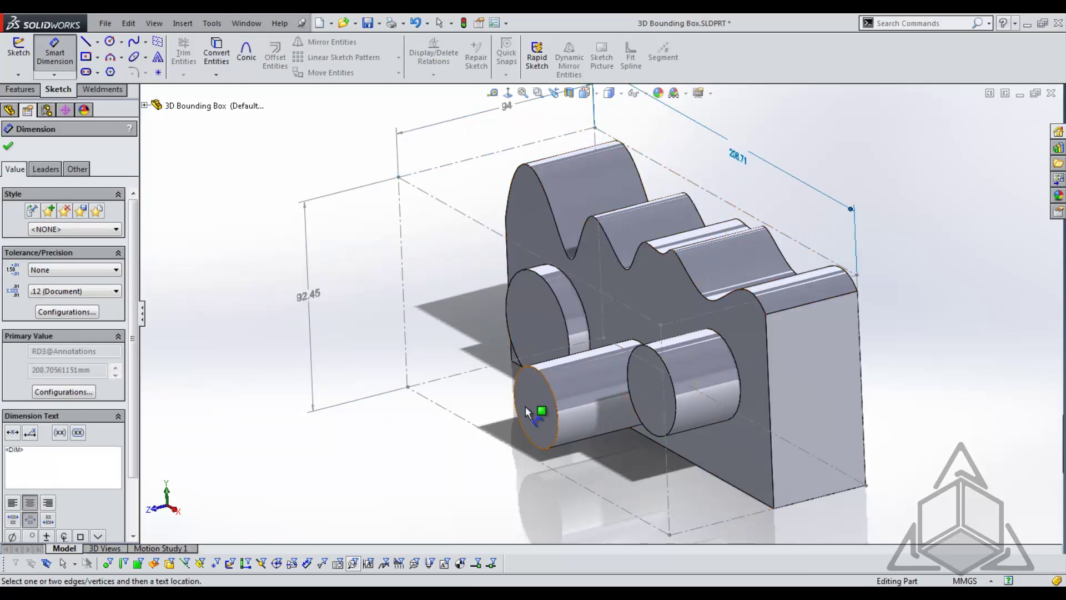
pyautogui.scroll(3, 528, 404)
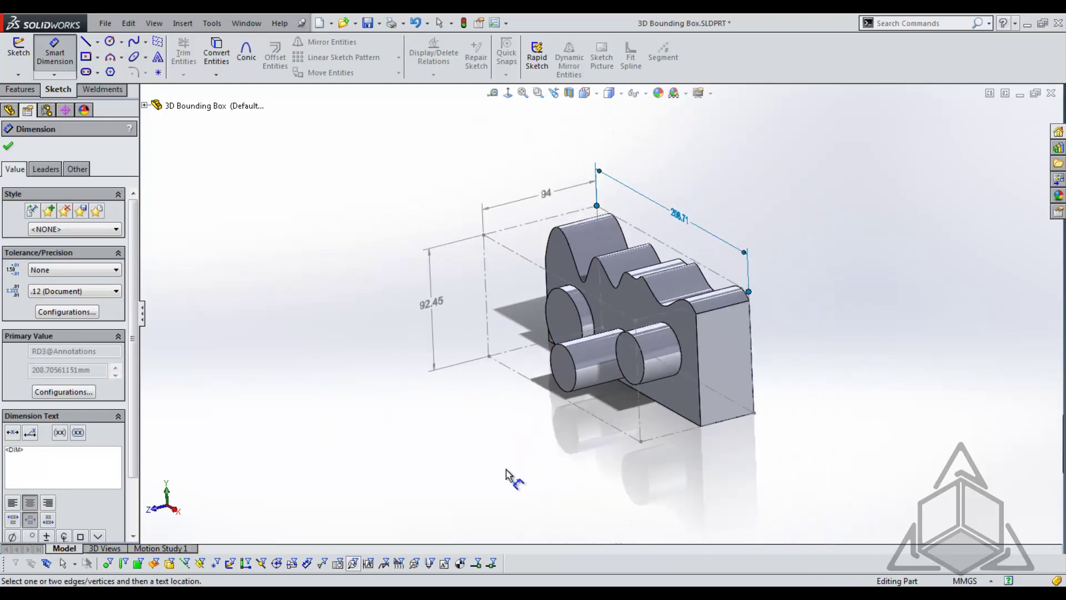
pyautogui.moveTo(507, 474); pyautogui.dragTo(532, 446, button='middle')
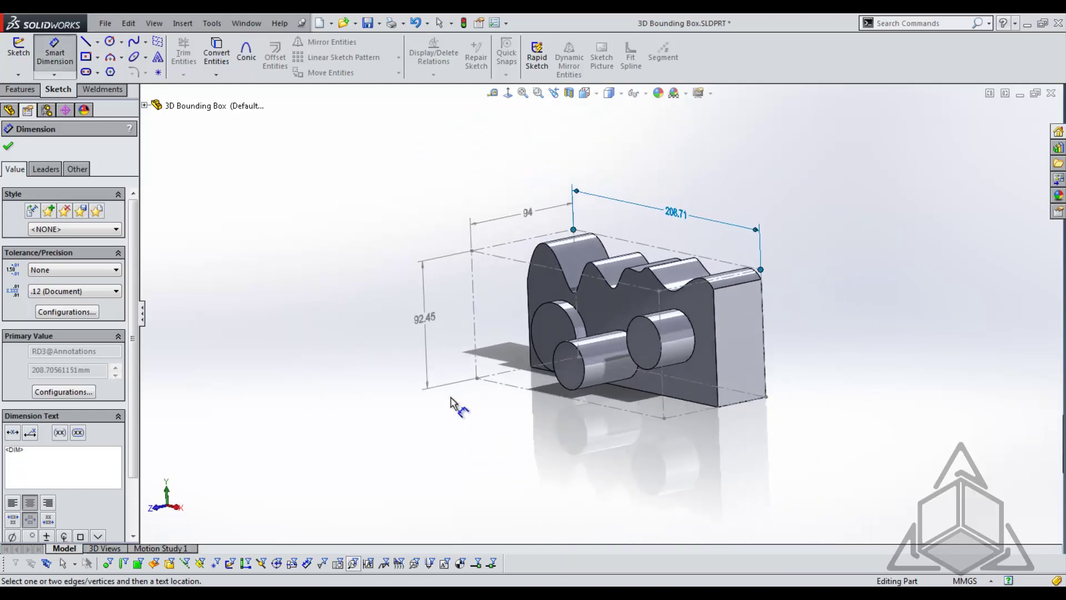
pyautogui.click(8, 146)
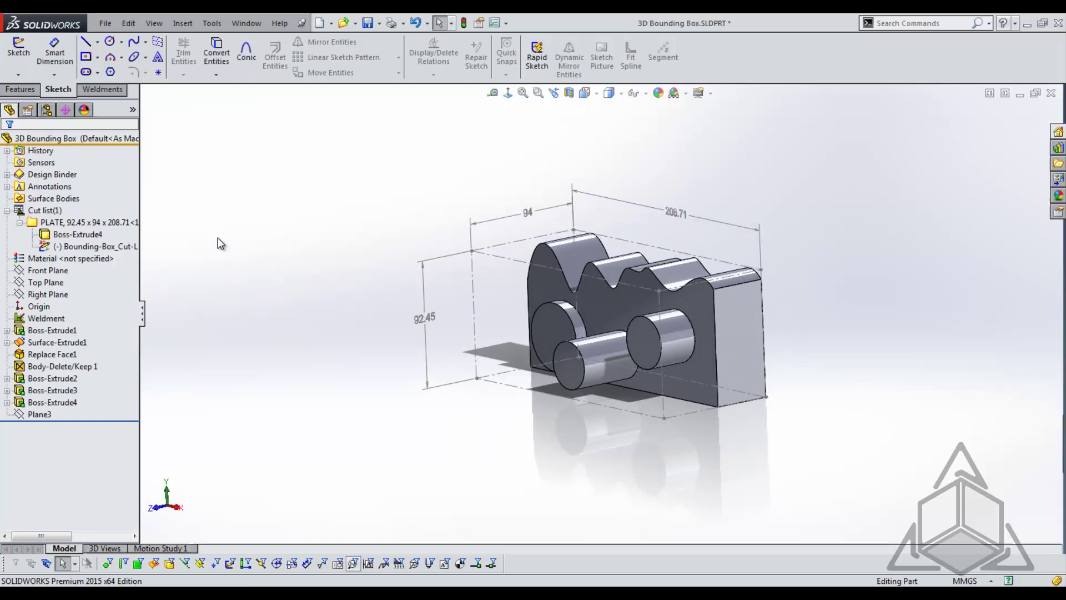
# Lengthen the middle cylinder with Instant3D until the bounding box is about 188 mm deep, leaving Instant3D off
pyautogui.click(21, 89)
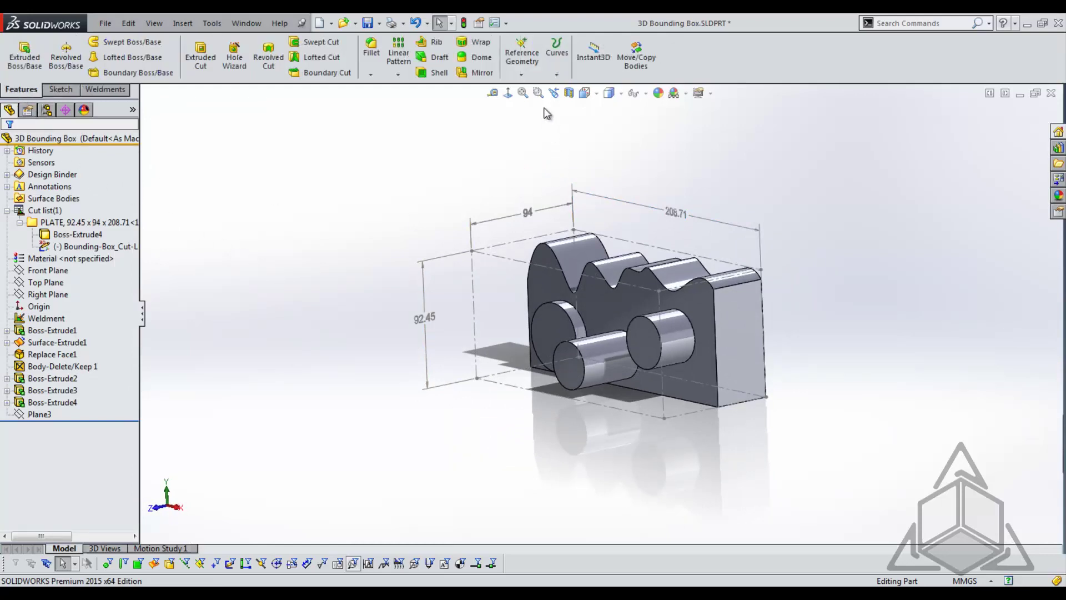
pyautogui.click(589, 57)
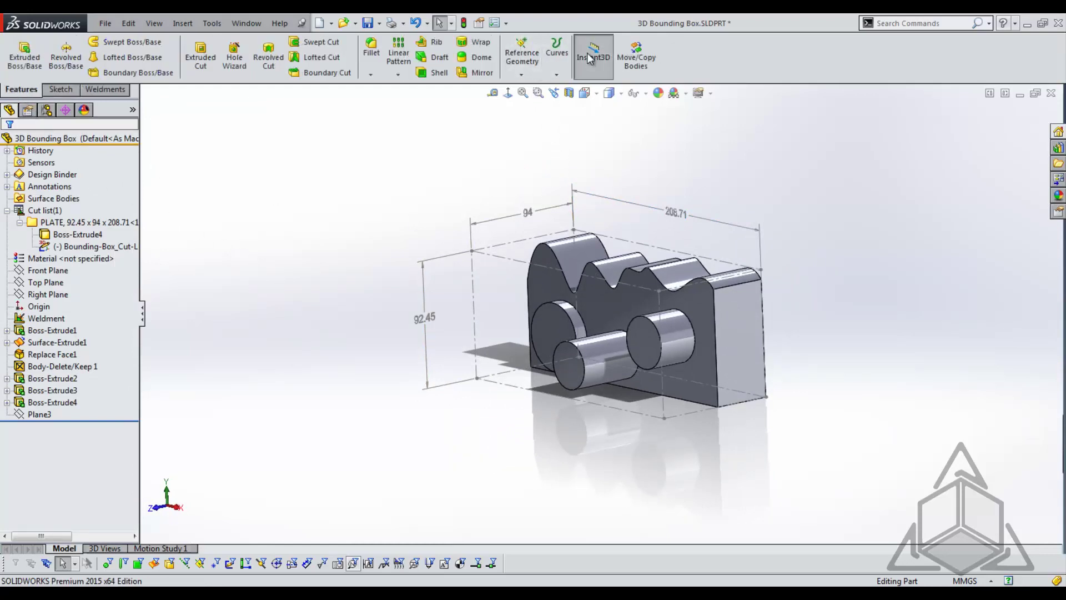
pyautogui.click(556, 382)
pyautogui.moveTo(553, 383); pyautogui.dragTo(449, 413)
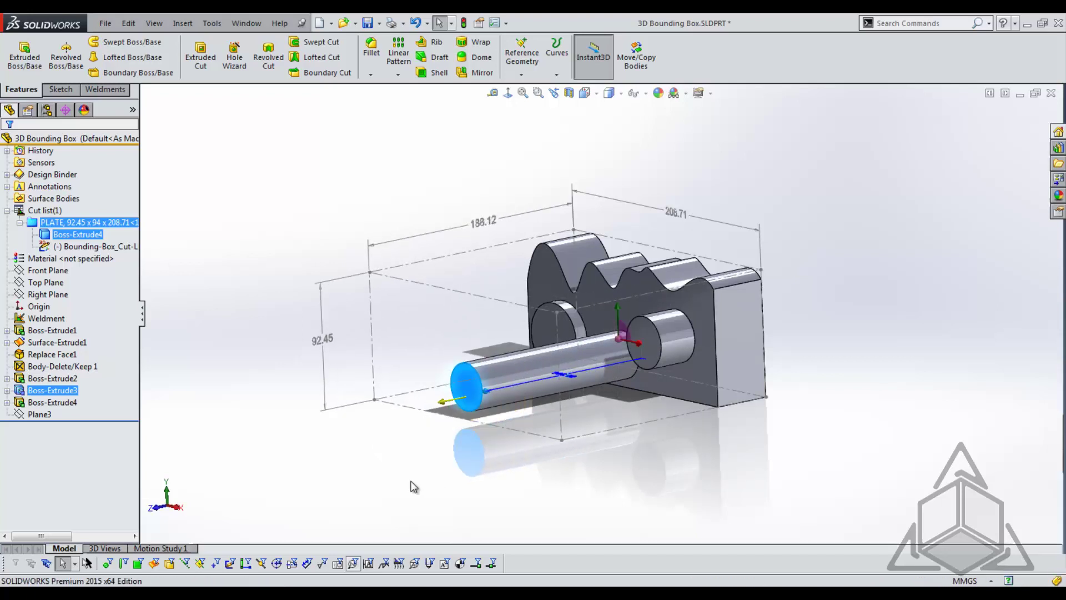
pyautogui.click(392, 488)
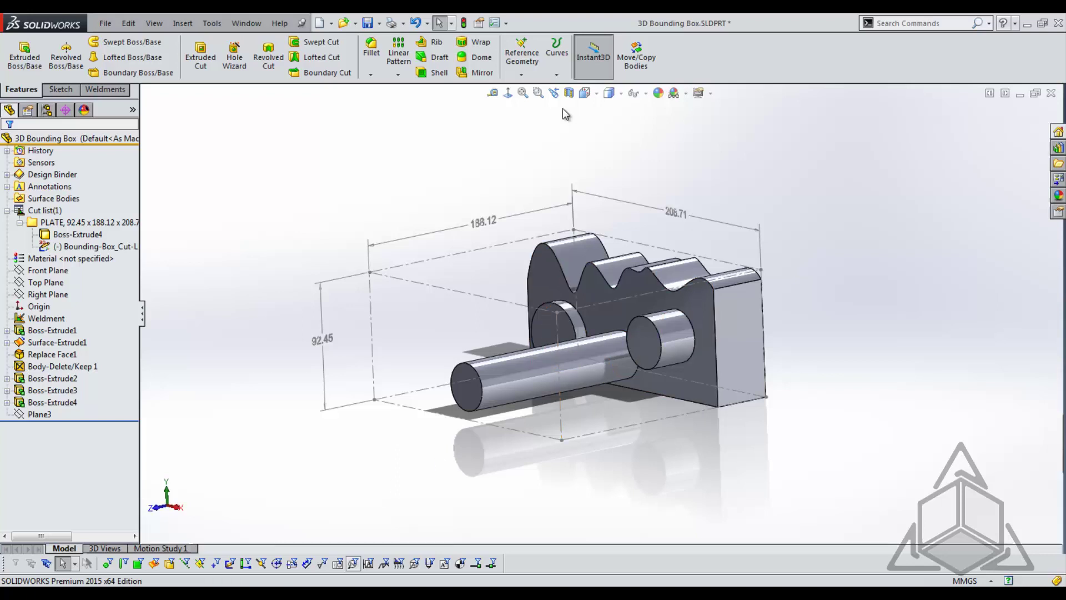
pyautogui.click(593, 53)
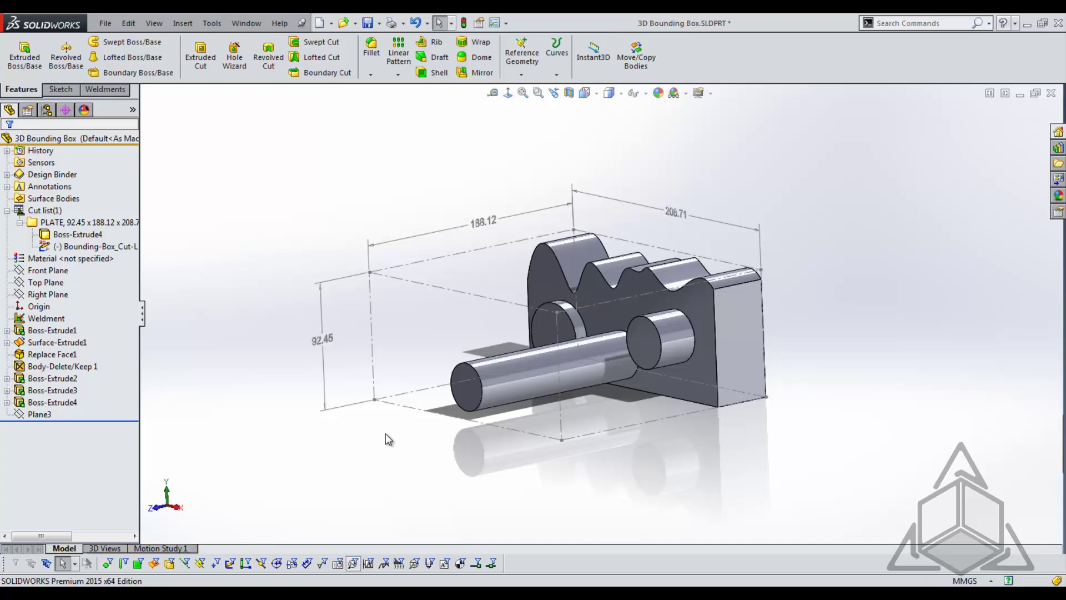
# Edit the cut-list item's bounding box to use Plane3 as its reference plane
pyautogui.rightClick(71, 222)
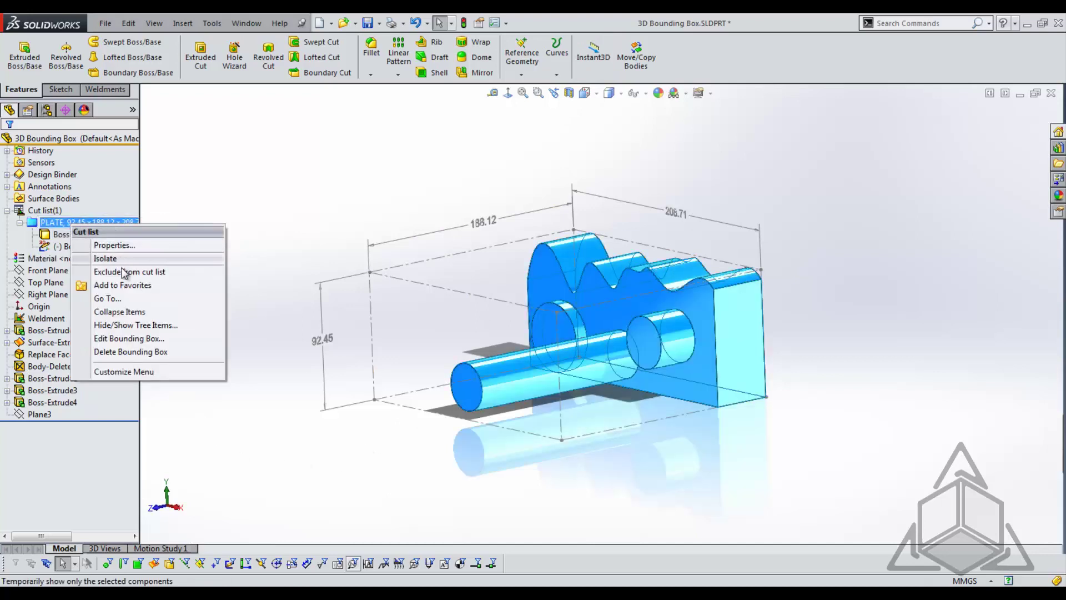
pyautogui.click(127, 340)
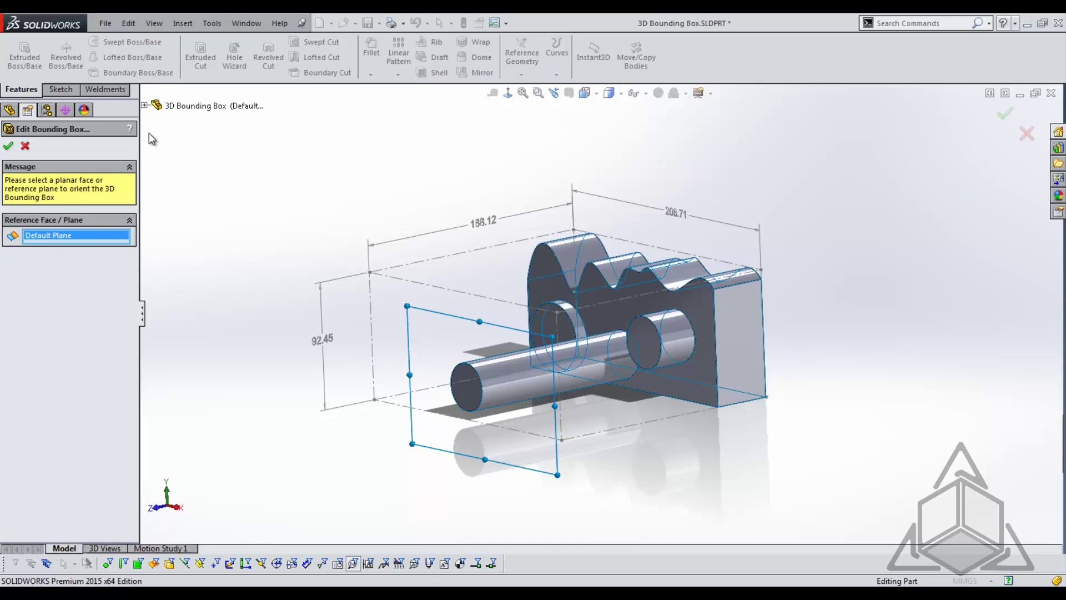
pyautogui.click(145, 105)
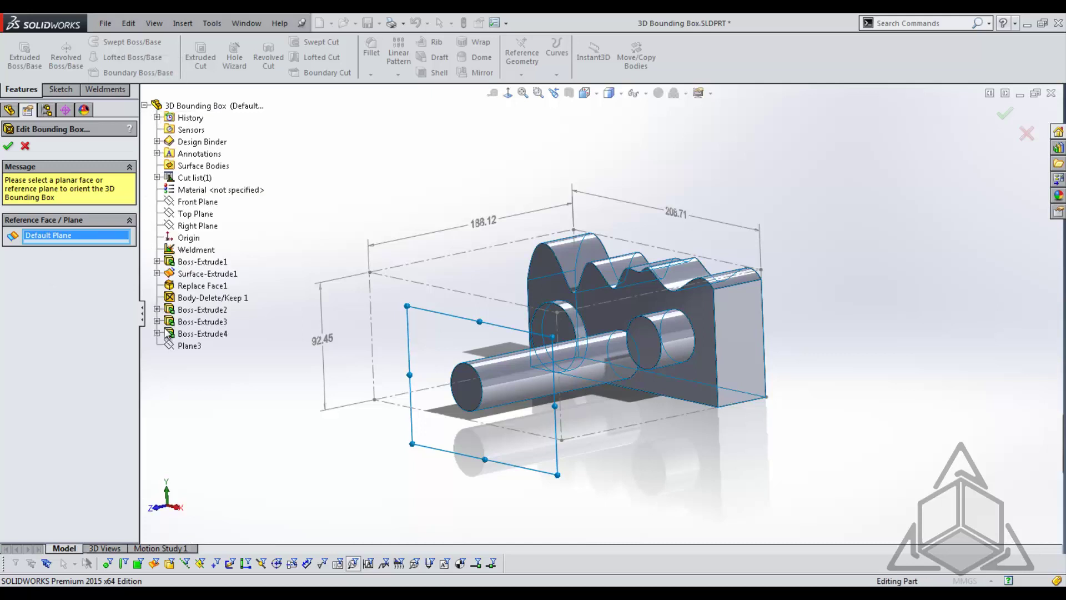
pyautogui.click(170, 349)
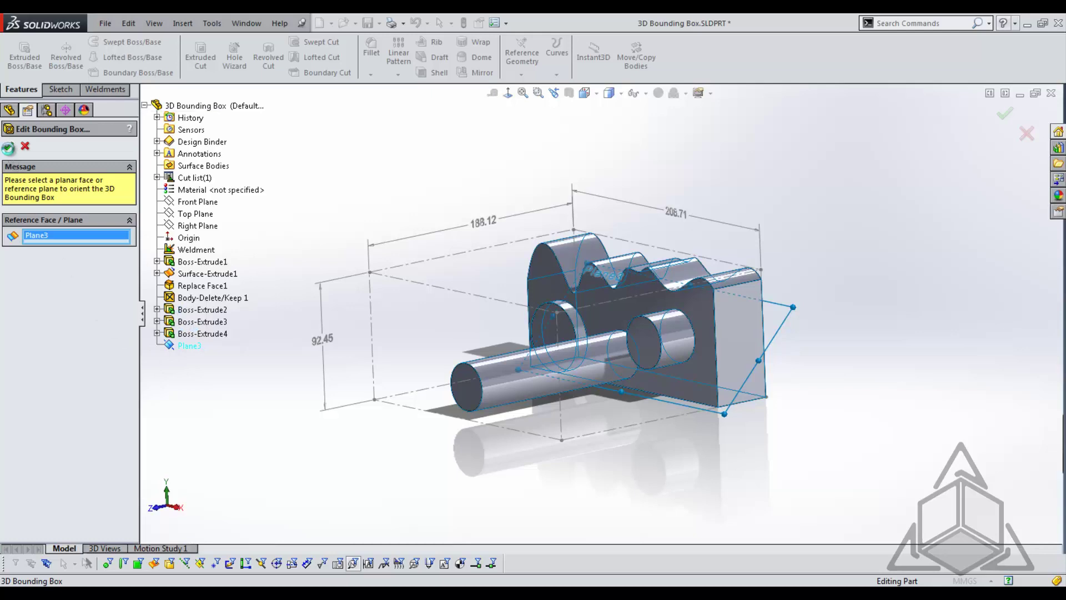
pyautogui.click(8, 145)
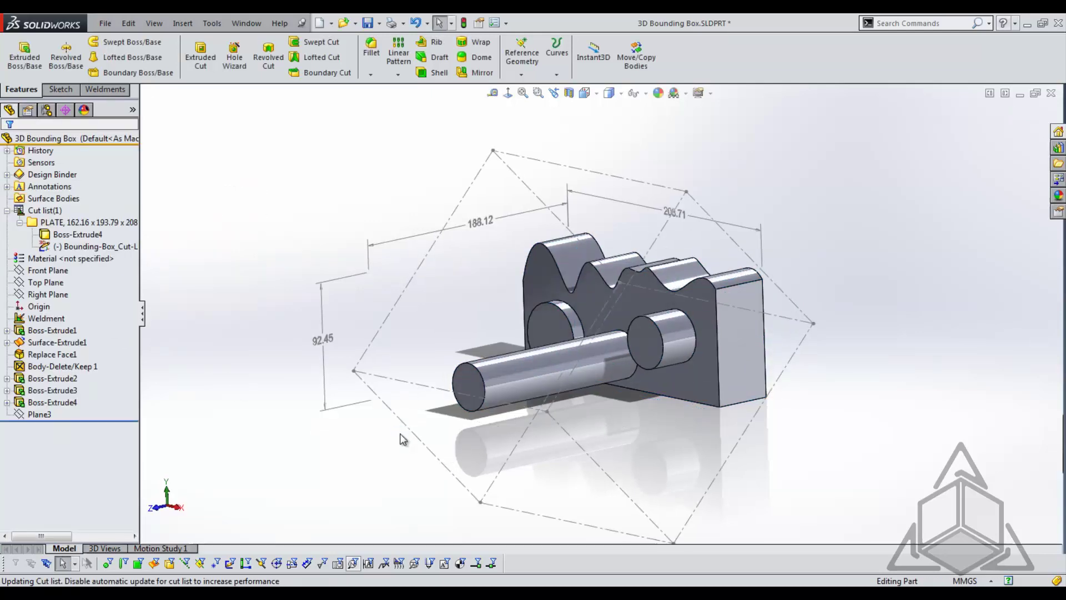
pyautogui.moveTo(369, 438); pyautogui.dragTo(349, 398, button='middle')
pyautogui.moveTo(355, 402); pyautogui.dragTo(369, 430, button='middle')
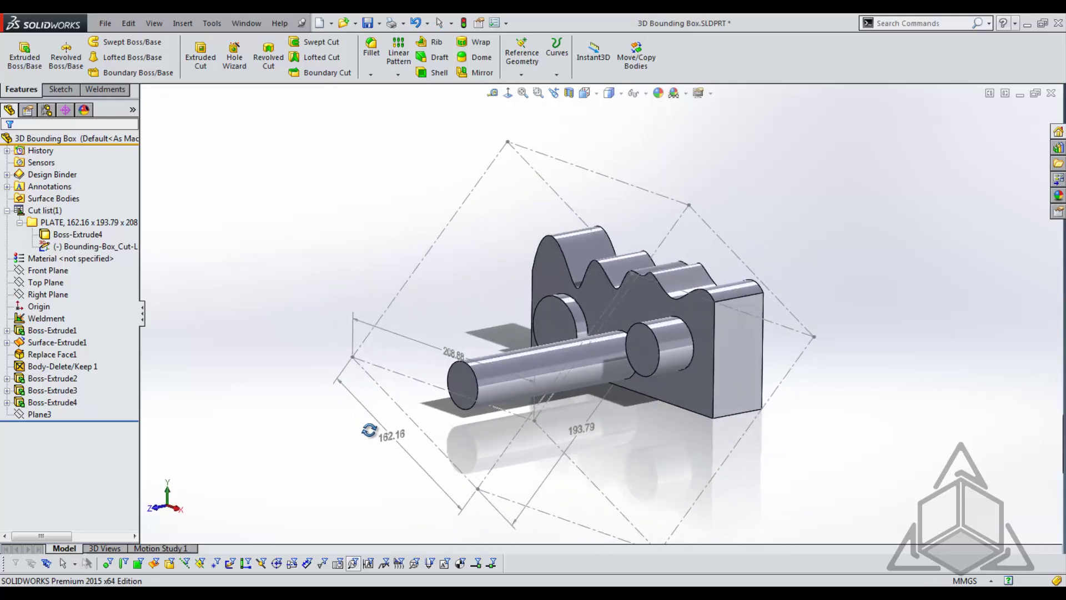